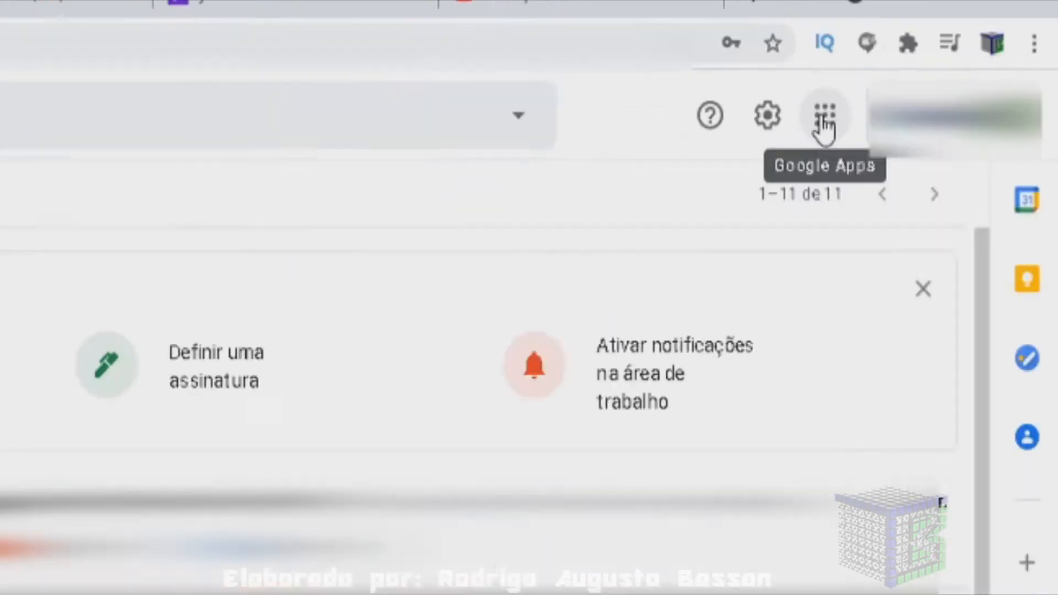
# Open Google Forms from the Google apps and open the recent form Avaliação 1º Bimestre - (S12).
pyautogui.click(668, 199)
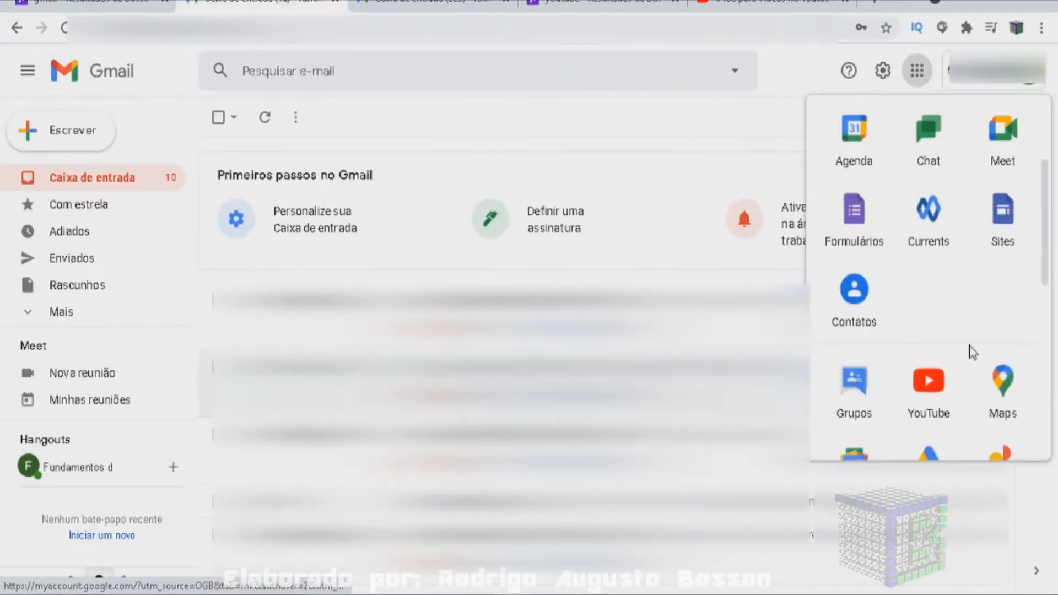
pyautogui.click(868, 229)
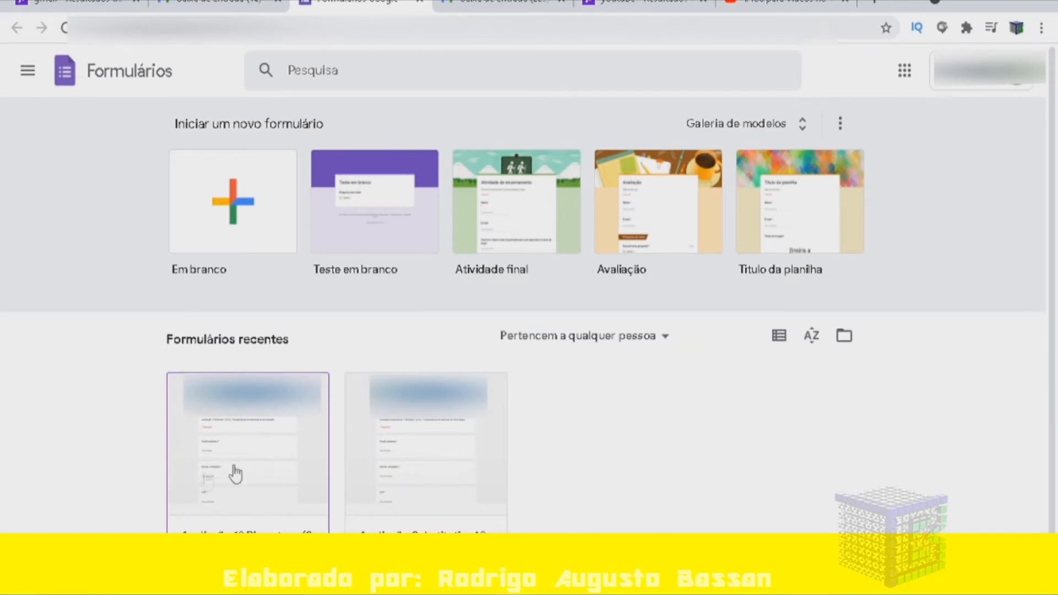
pyautogui.click(237, 458)
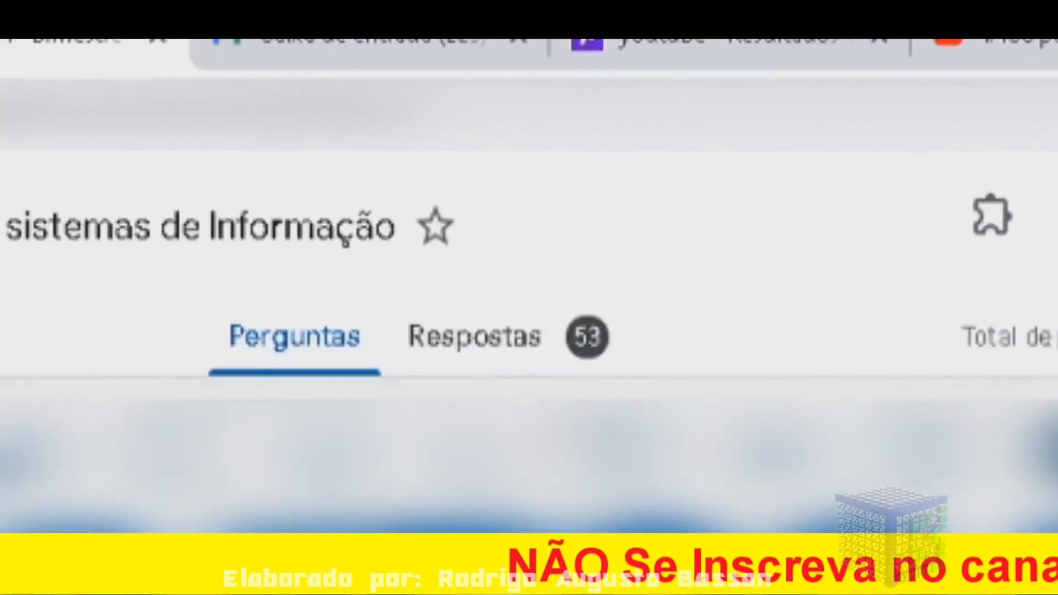
# Go to the form's responses, pass through the per-question view, and display them individually.
pyautogui.click(485, 348)
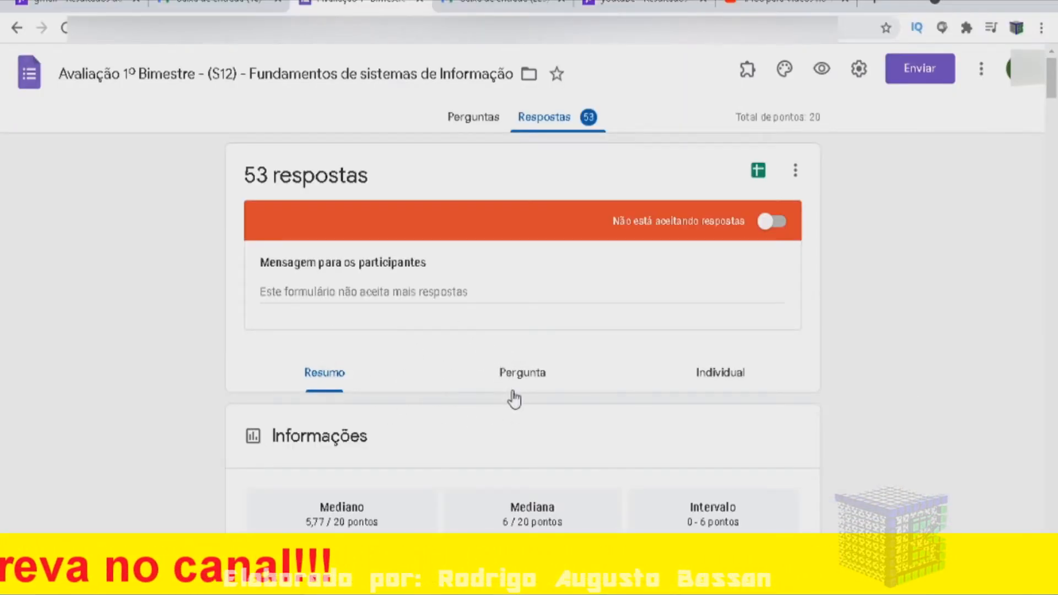
pyautogui.scroll(-2, 512, 394)
pyautogui.click(514, 296)
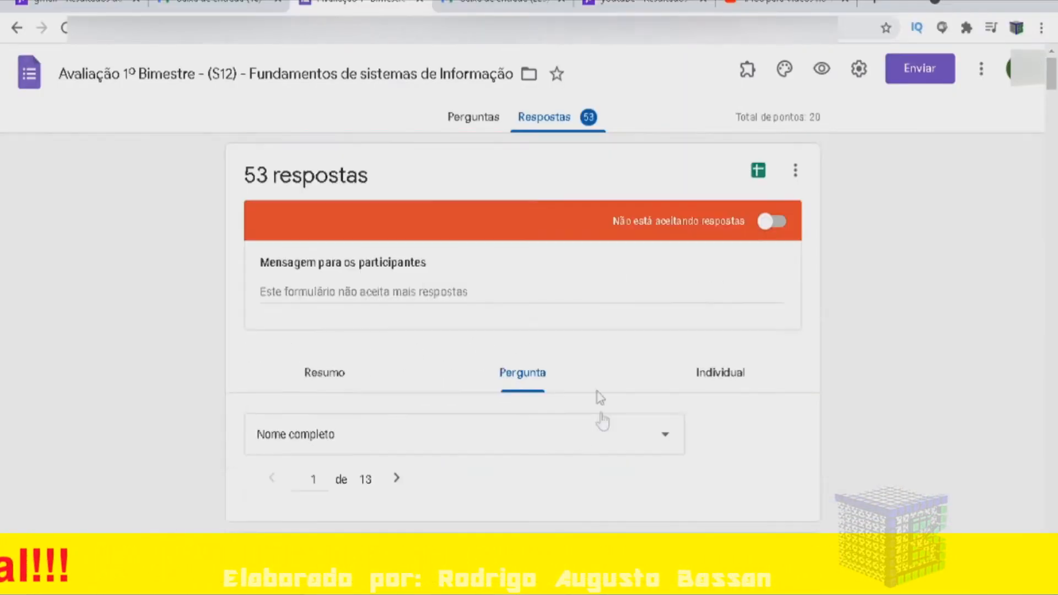
pyautogui.click(715, 379)
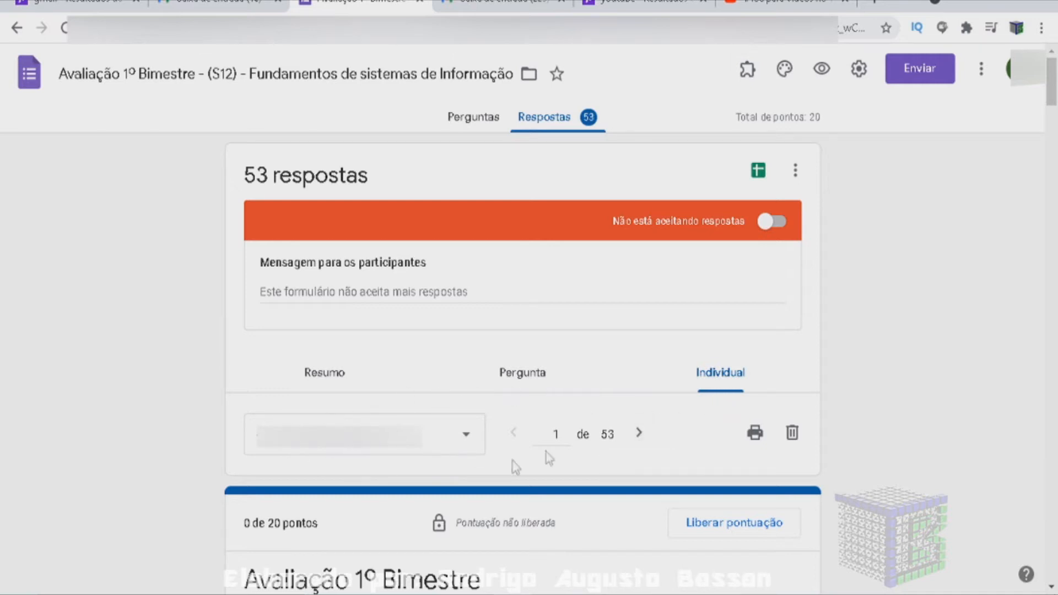
# Give 1,5 points to the second response's answer on converting binary numbers to decimals.
pyautogui.scroll(-6, 638, 444)
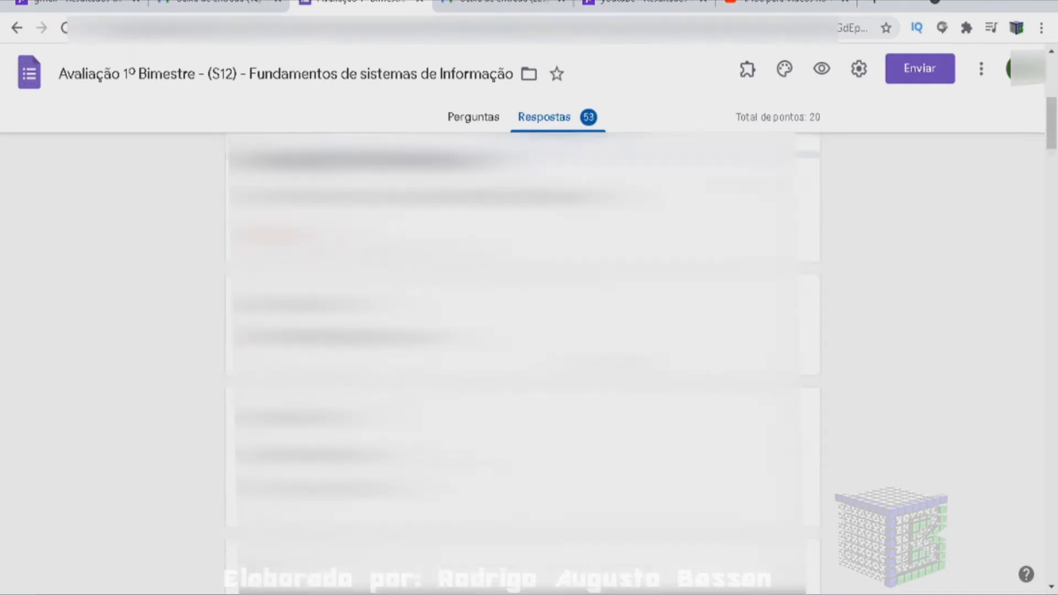
pyautogui.scroll(-5, 523, 364)
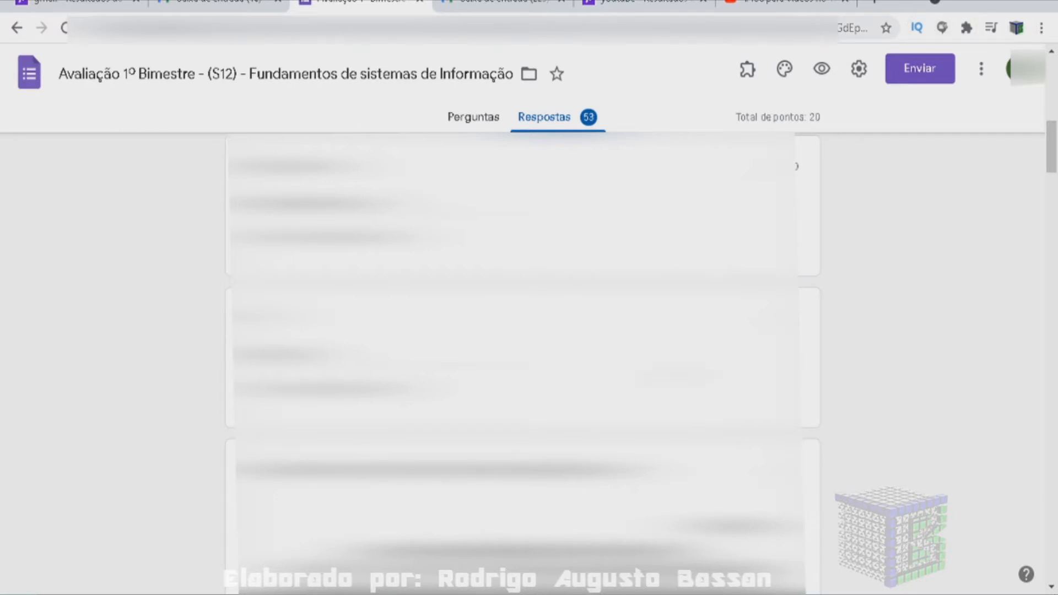
pyautogui.scroll(-1, 888, 325)
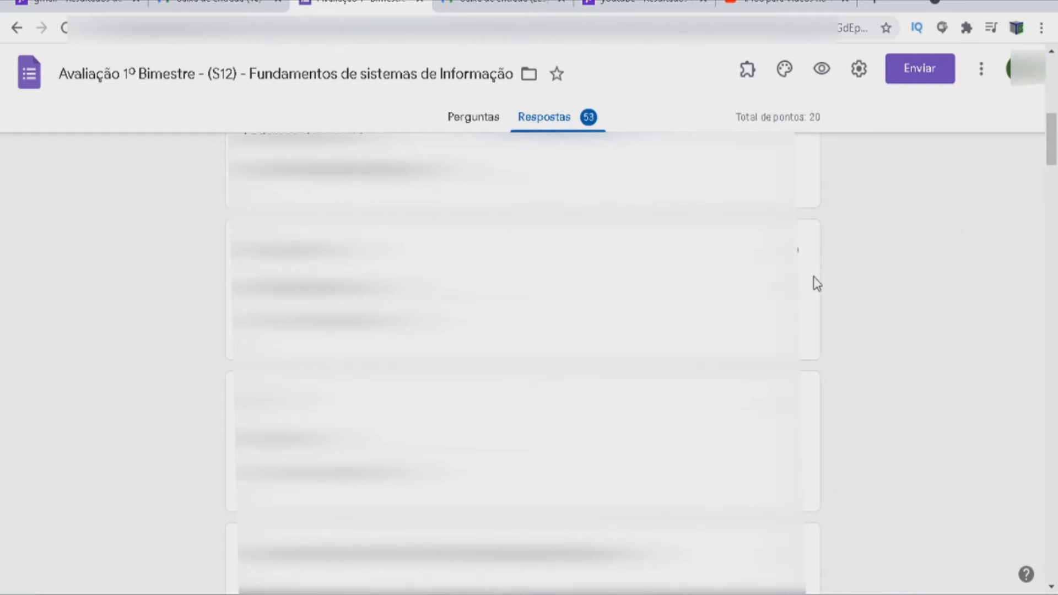
pyautogui.scroll(-1, 817, 283)
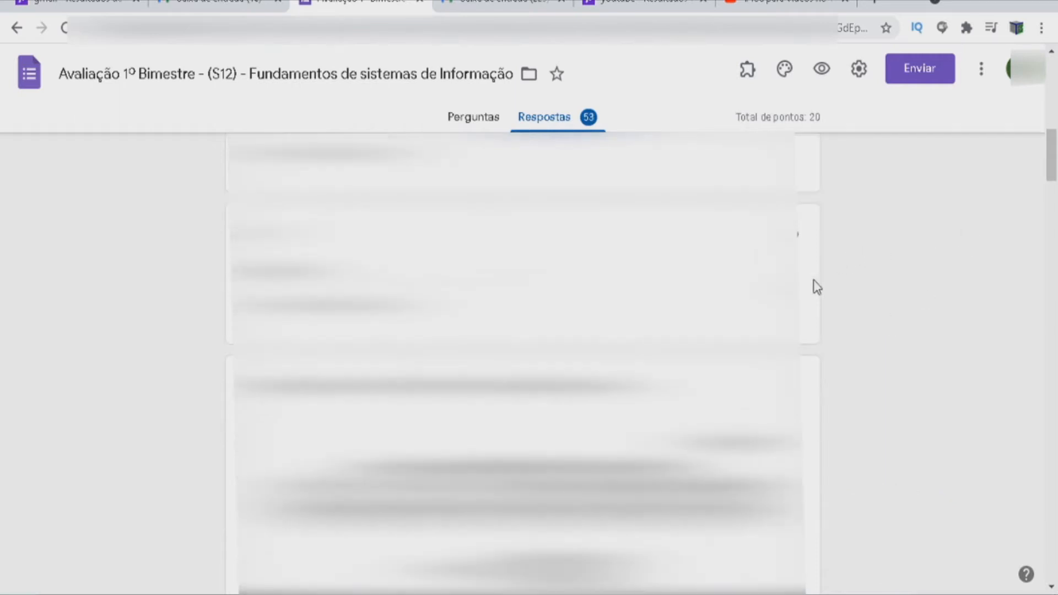
pyautogui.scroll(-5, 816, 286)
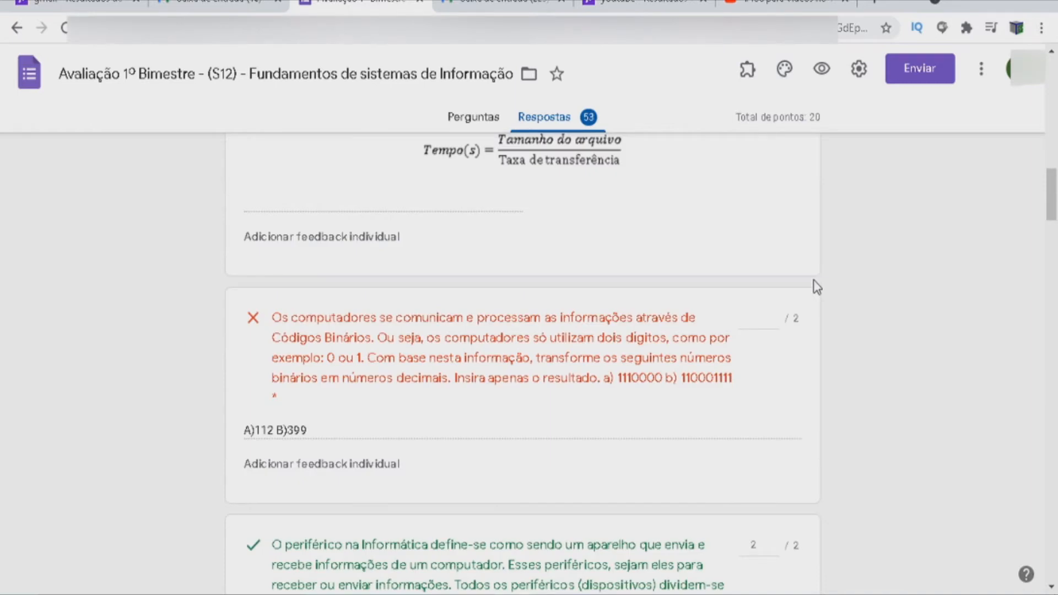
pyautogui.click(774, 316)
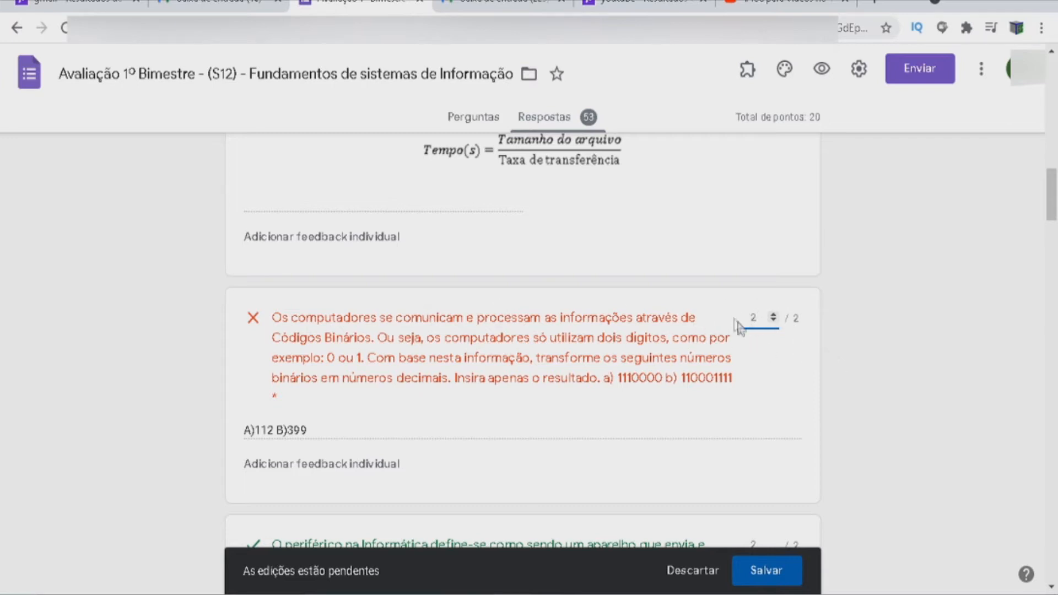
pyautogui.scroll(-4, 753, 328)
pyautogui.scroll(4, 752, 331)
pyautogui.scroll(-1, 774, 289)
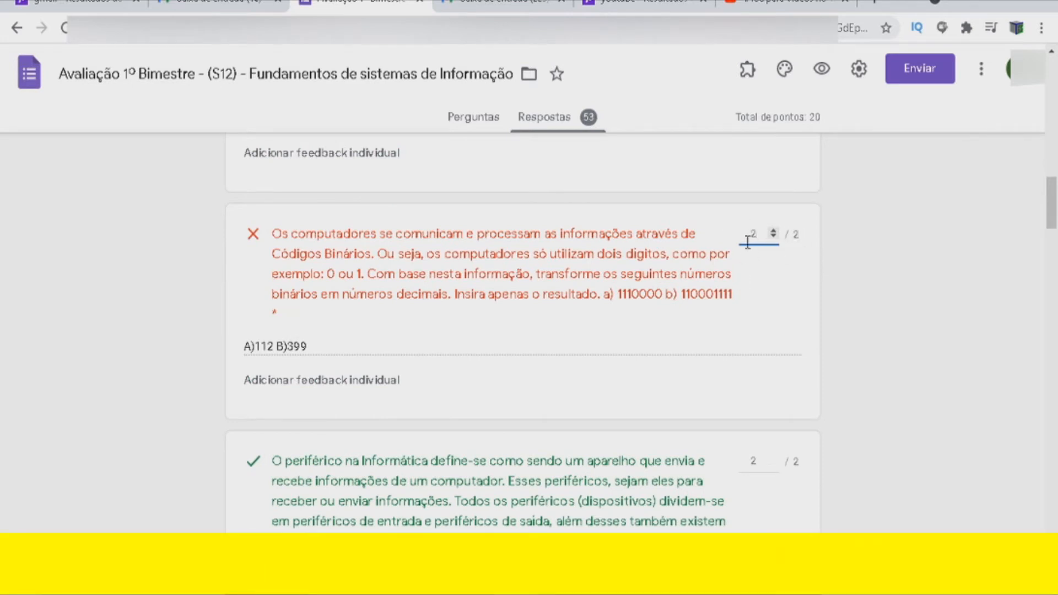
pyautogui.write('1')
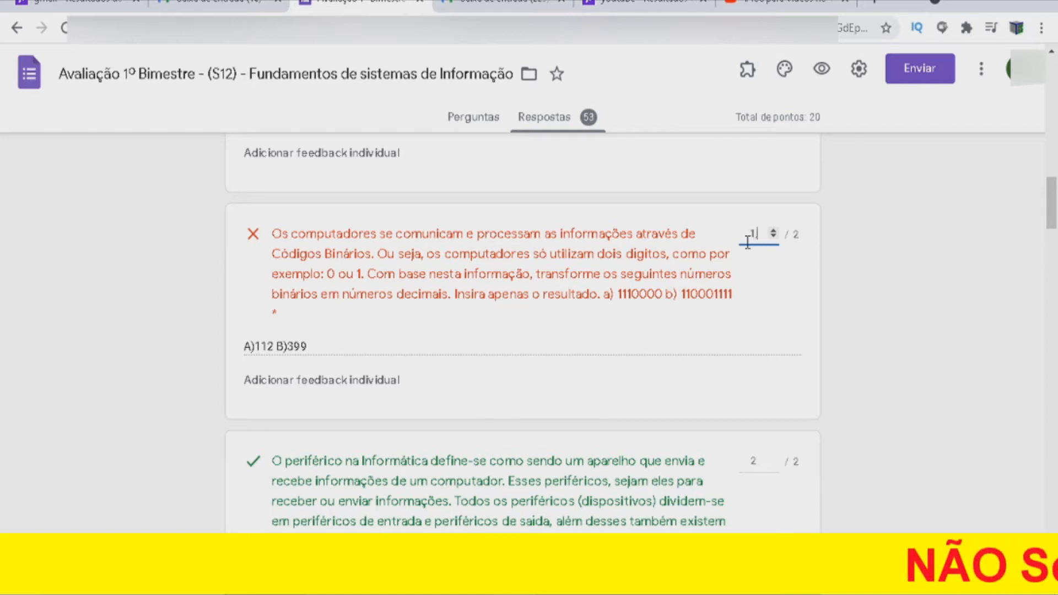
pyautogui.write(',5')
pyautogui.click(786, 290)
pyautogui.scroll(-5, 796, 317)
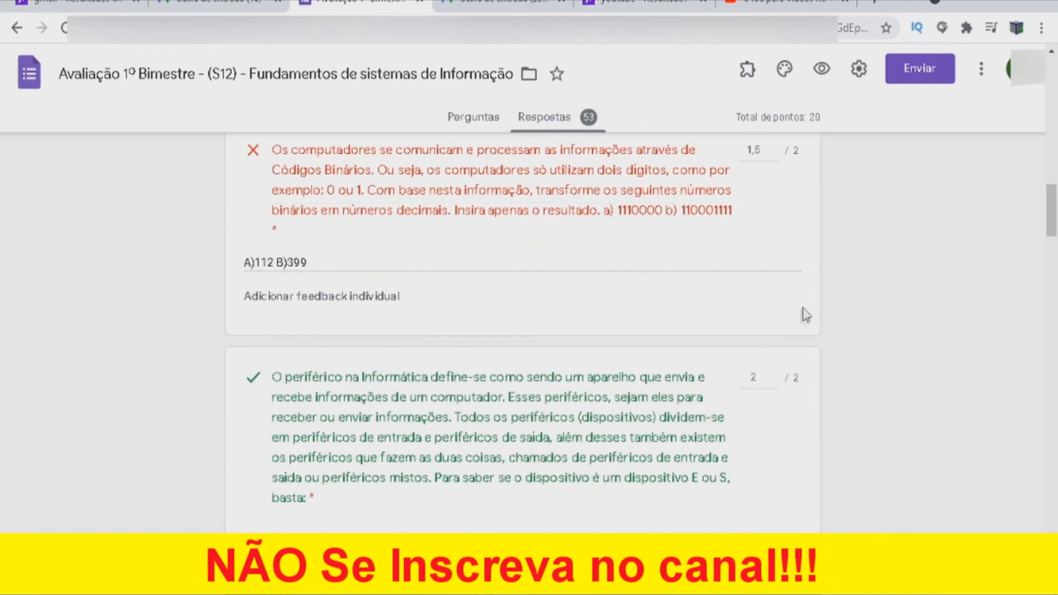
pyautogui.scroll(5, 740, 287)
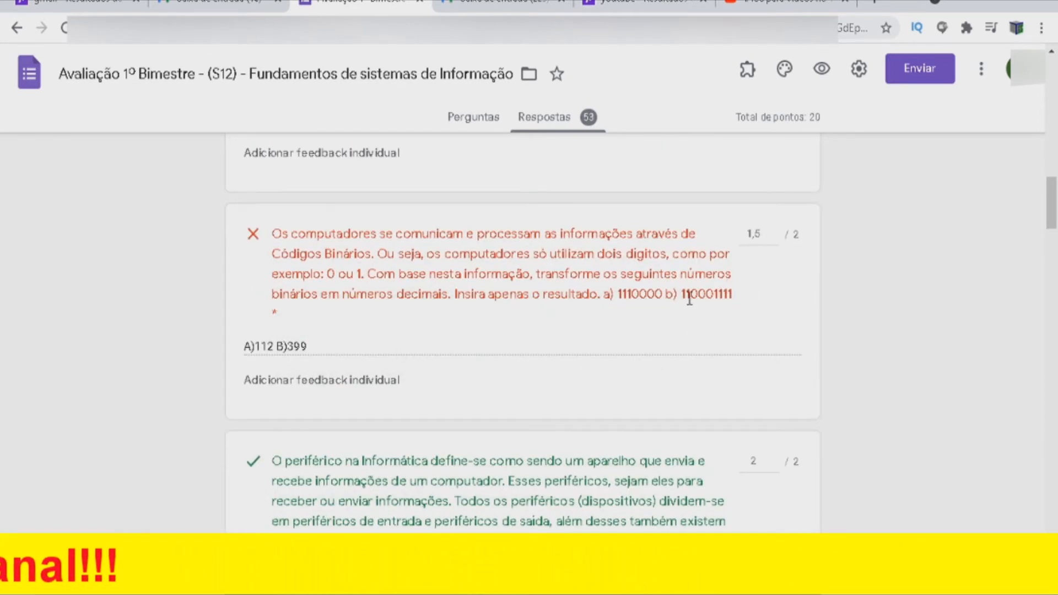
# Give 0 points to the open questions on informatics in management and on peripheral situations, and save the edits.
pyautogui.scroll(-5, 689, 299)
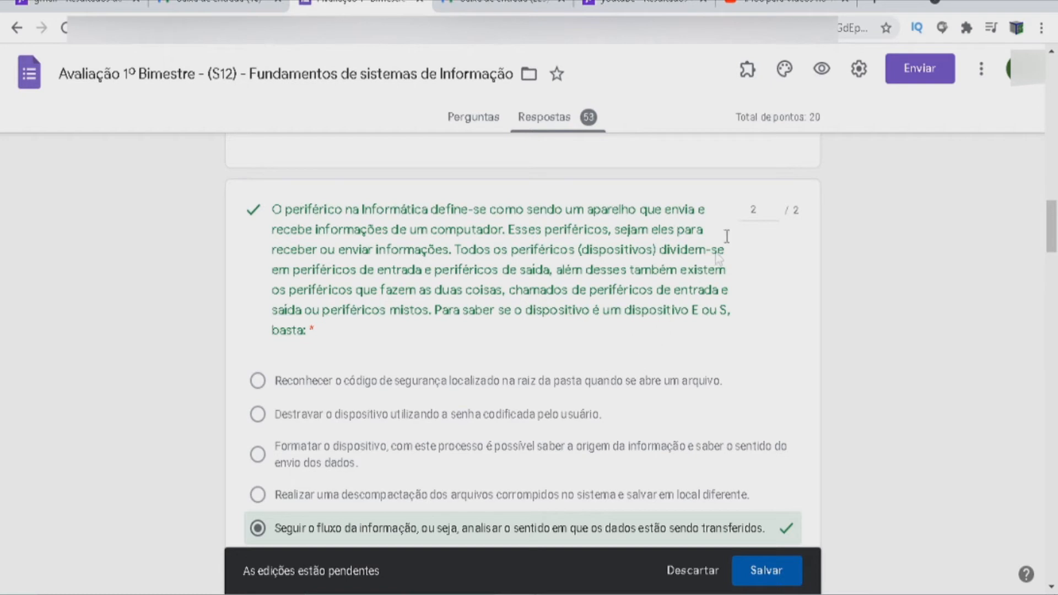
pyautogui.scroll(-5, 715, 312)
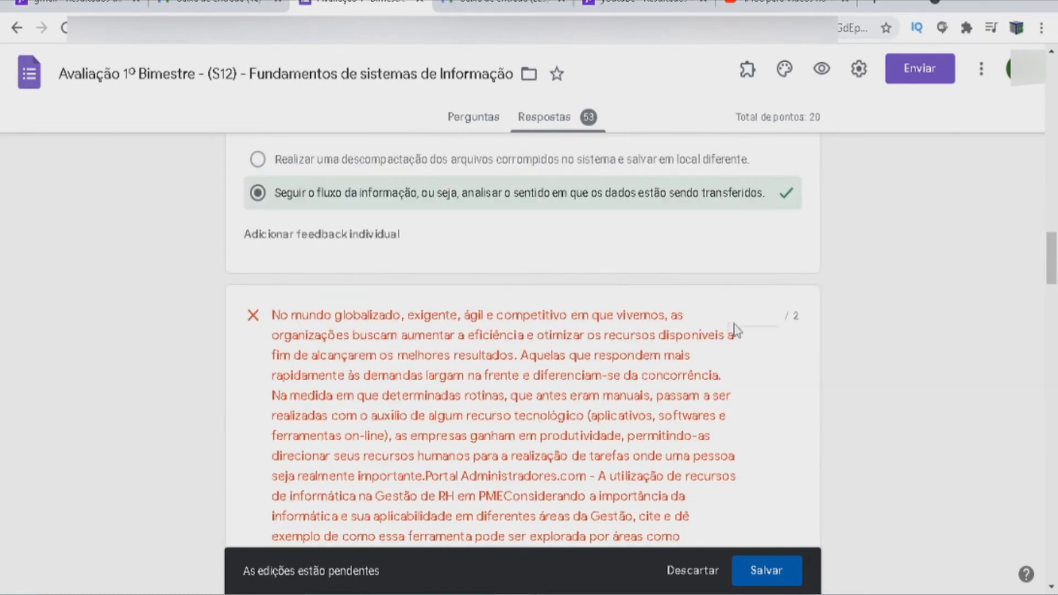
pyautogui.scroll(-3, 626, 336)
pyautogui.scroll(3, 675, 347)
pyautogui.scroll(-20, 739, 359)
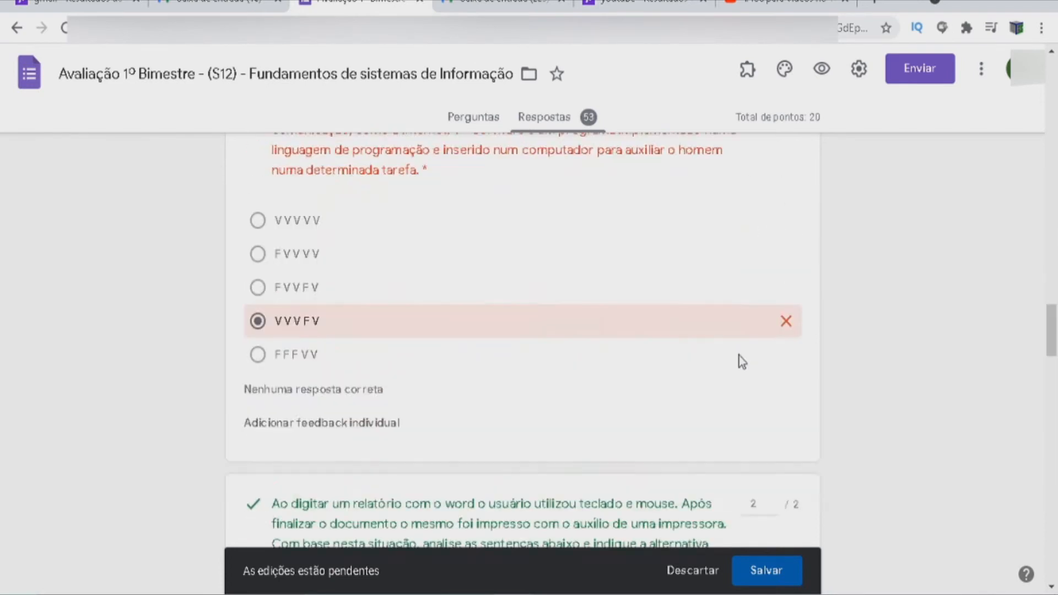
pyautogui.scroll(-3, 742, 362)
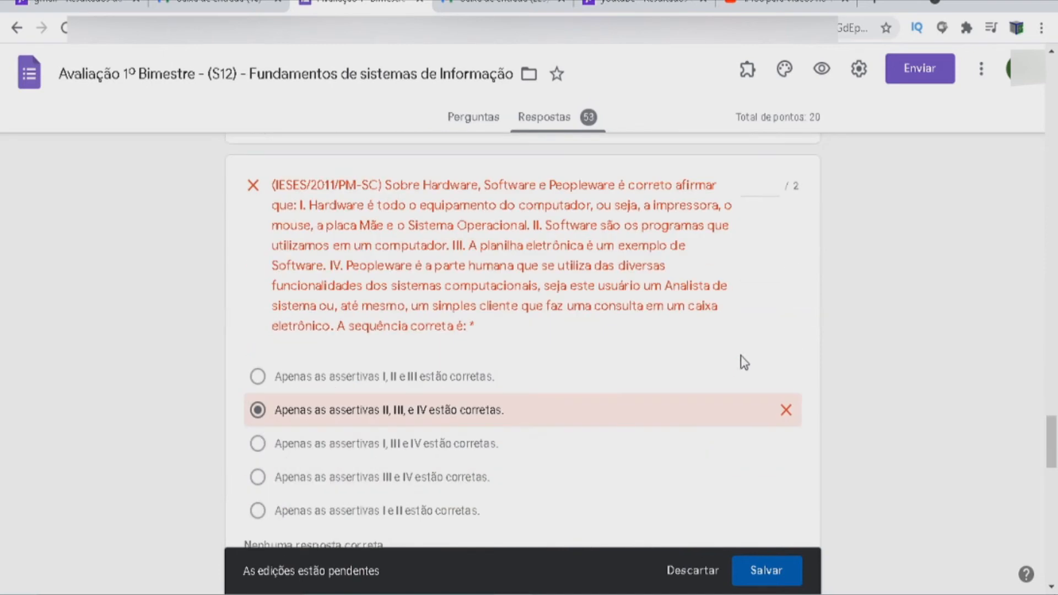
pyautogui.scroll(-8, 744, 362)
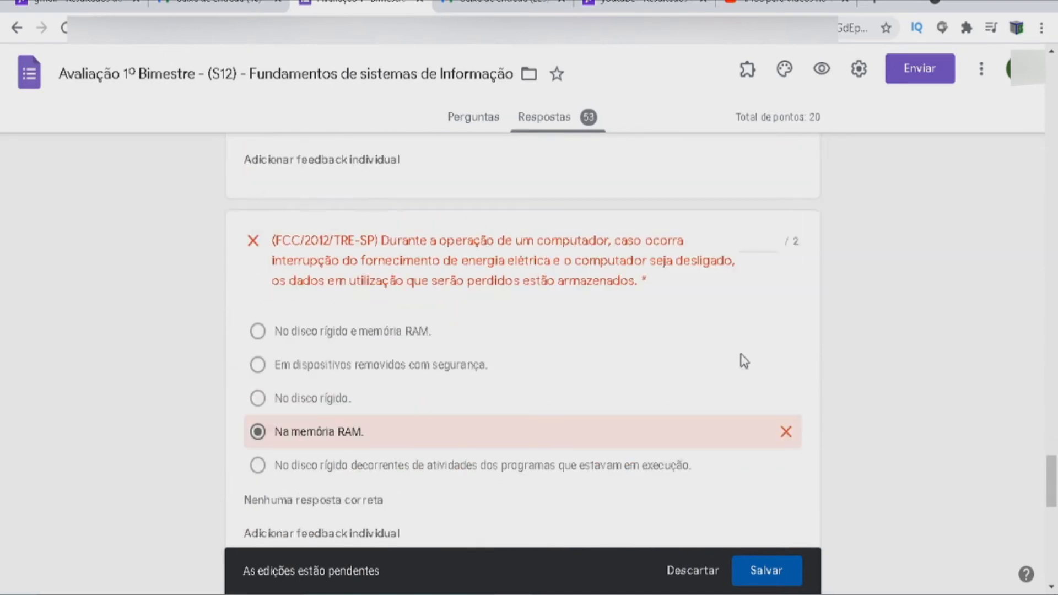
pyautogui.scroll(-14, 745, 361)
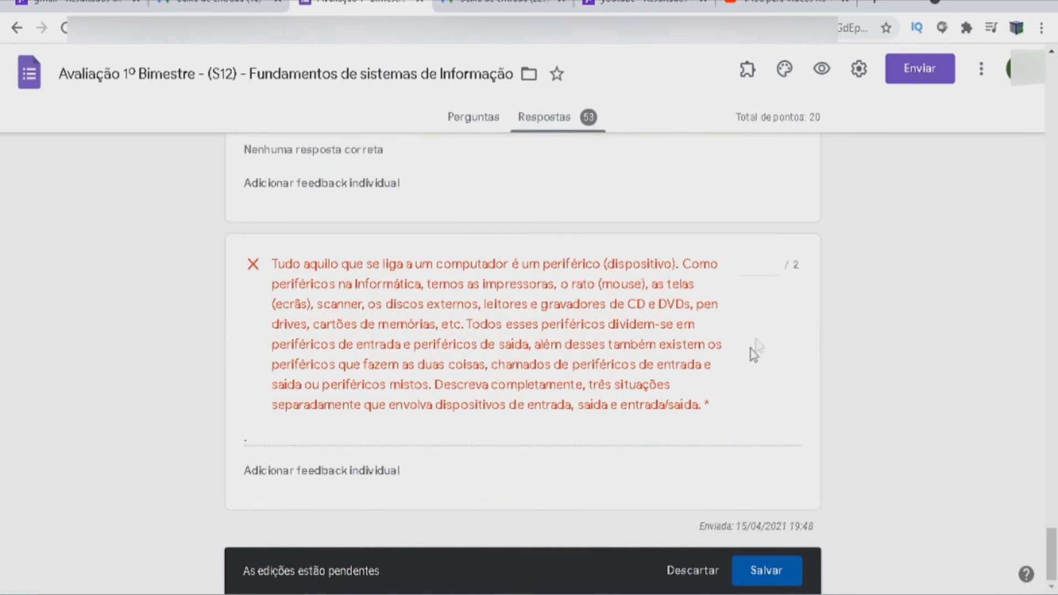
pyautogui.write('0')
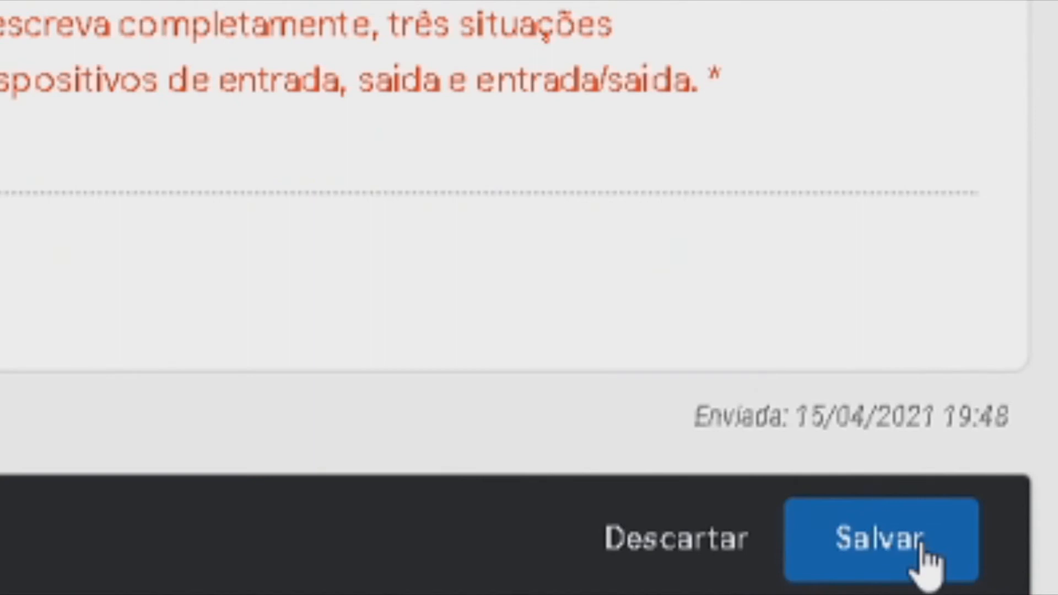
pyautogui.click(924, 551)
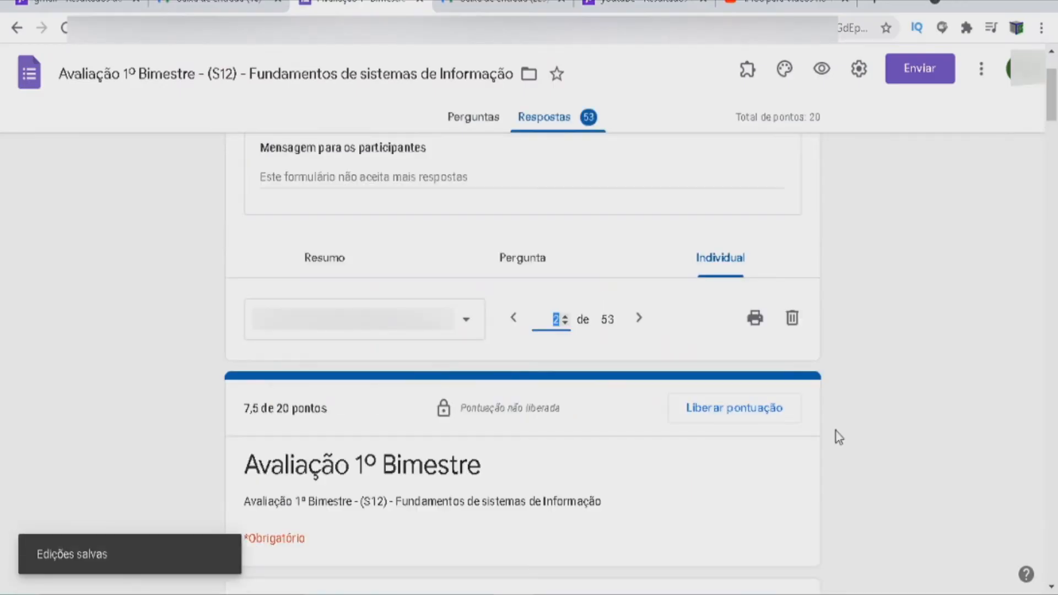
# Advance to the third response and review its graded answers.
pyautogui.click(638, 319)
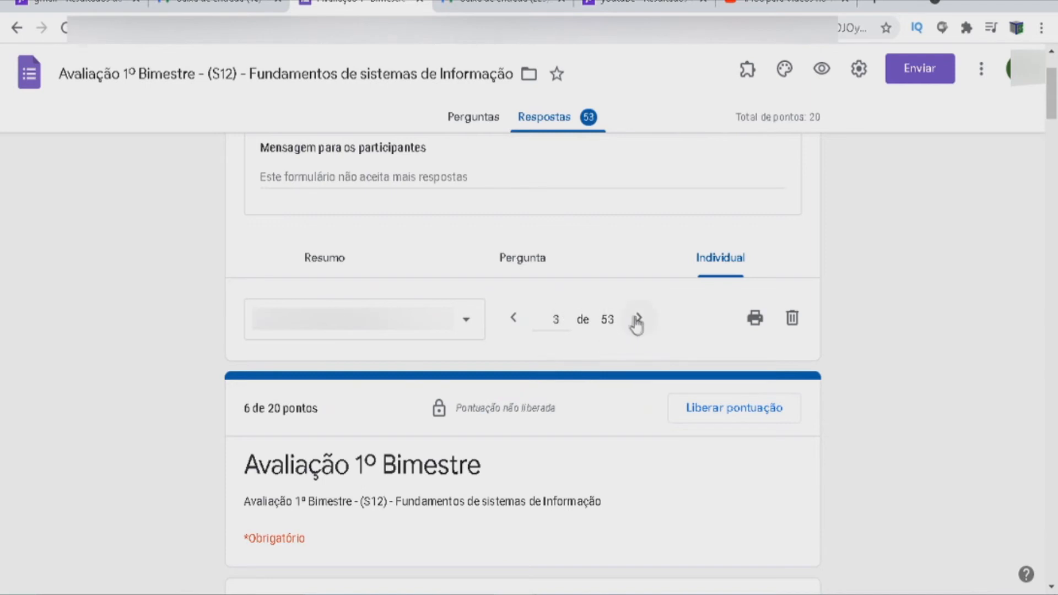
pyautogui.scroll(-10, 804, 365)
pyautogui.scroll(-15, 805, 365)
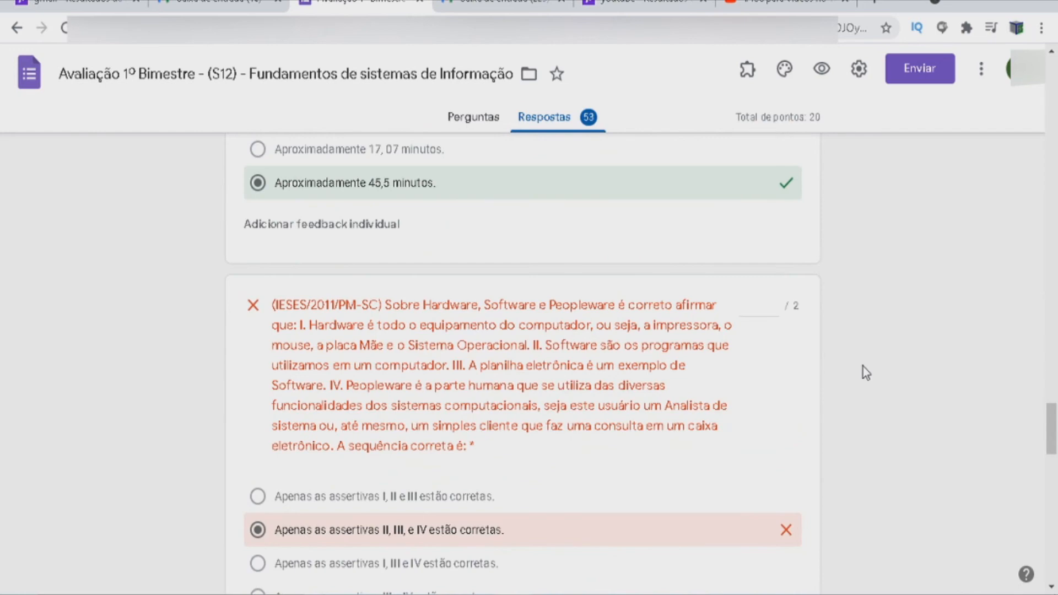
pyautogui.scroll(10, 863, 372)
pyautogui.scroll(-20, 863, 380)
pyautogui.scroll(20, 856, 305)
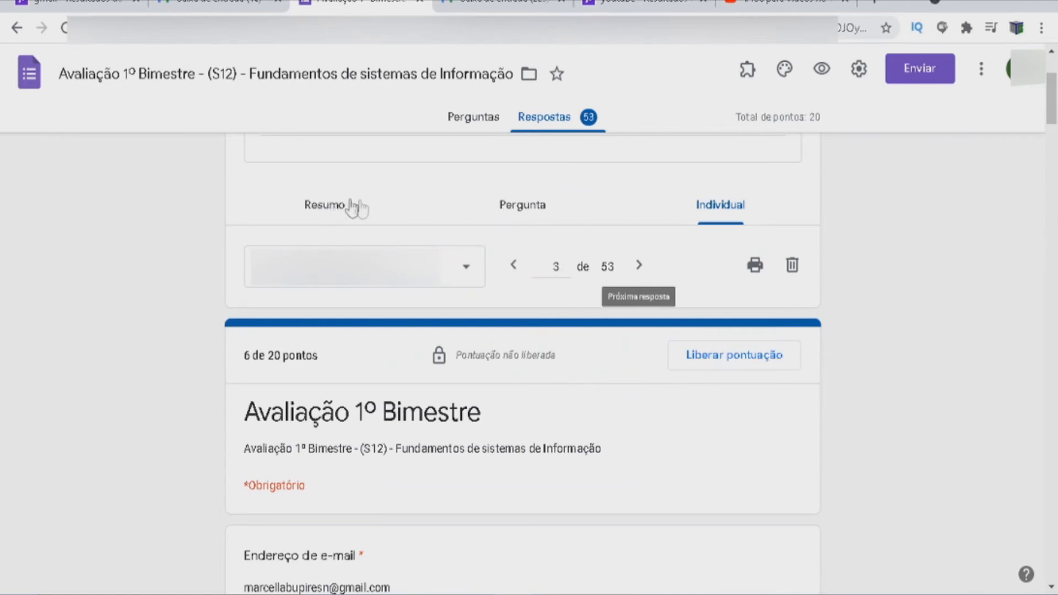
# Open the score release dialog for all participants from the response summary.
pyautogui.click(324, 212)
pyautogui.scroll(-9, 573, 281)
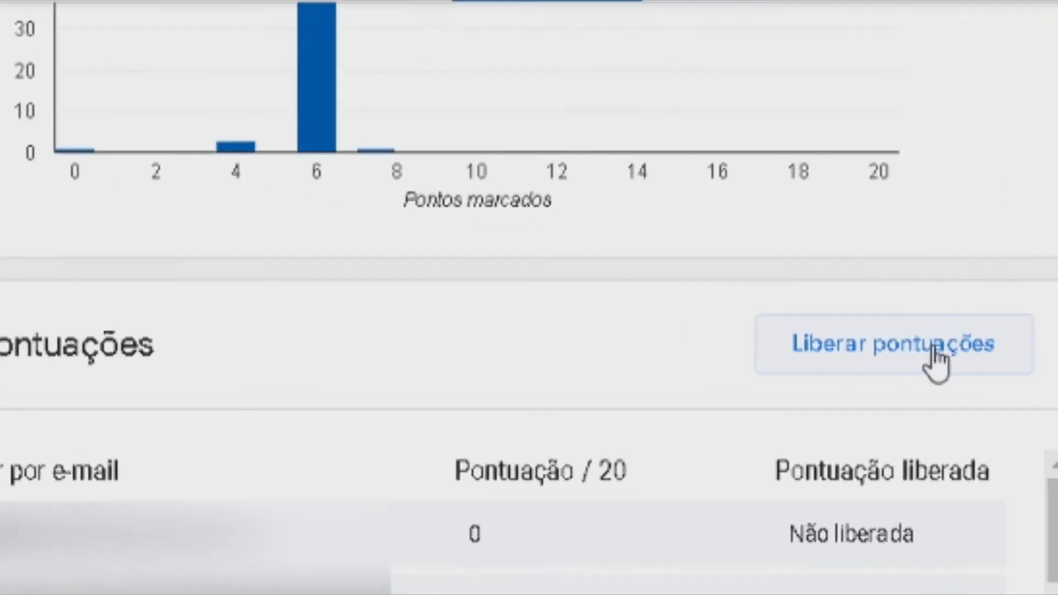
pyautogui.click(943, 364)
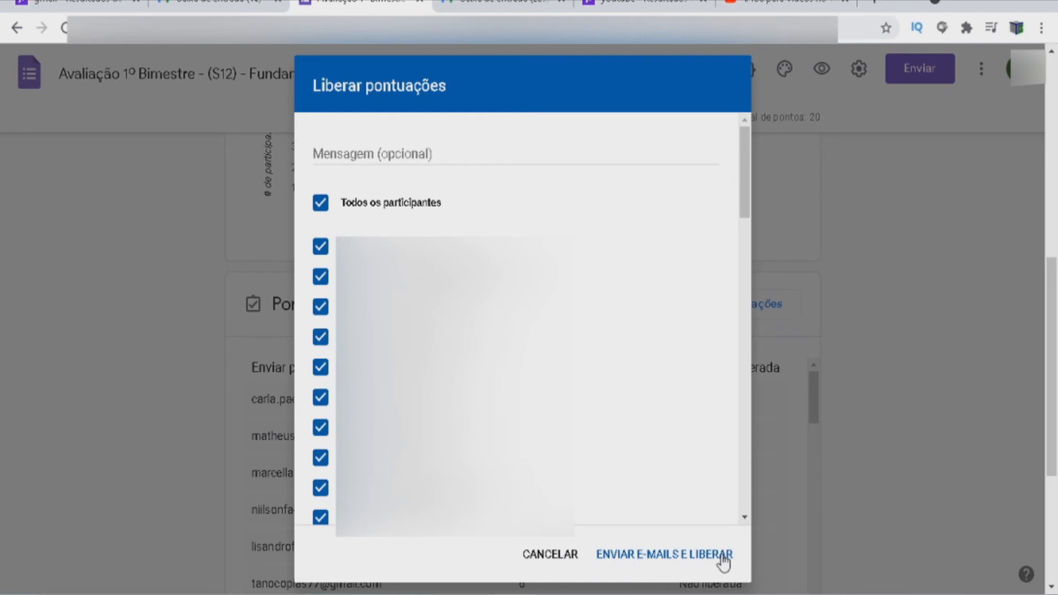
pyautogui.click(610, 567)
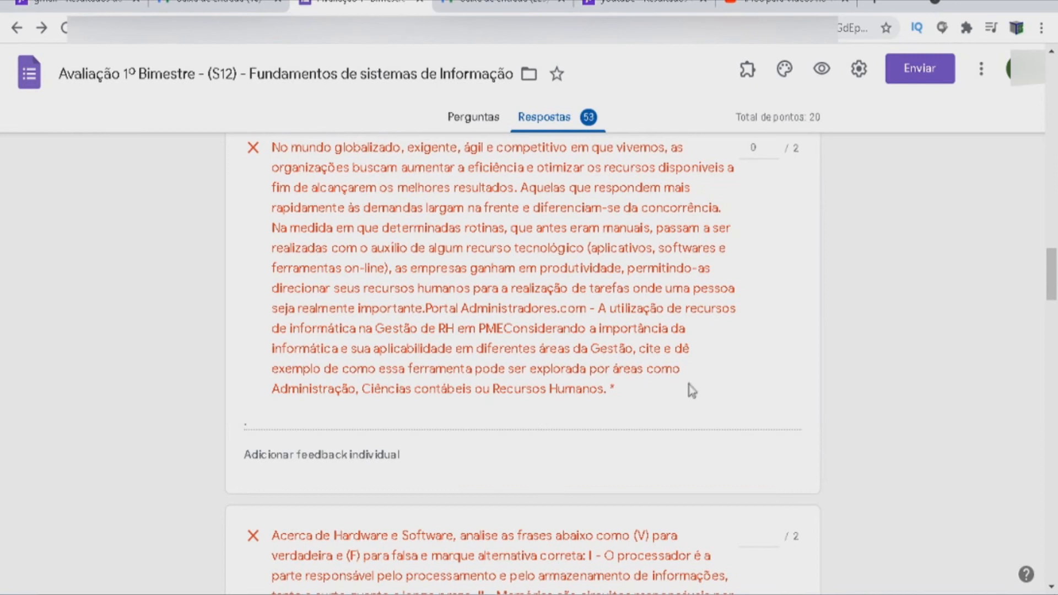
# Review the remaining graded questions in the second participant's response.
pyautogui.scroll(-10, 435, 435)
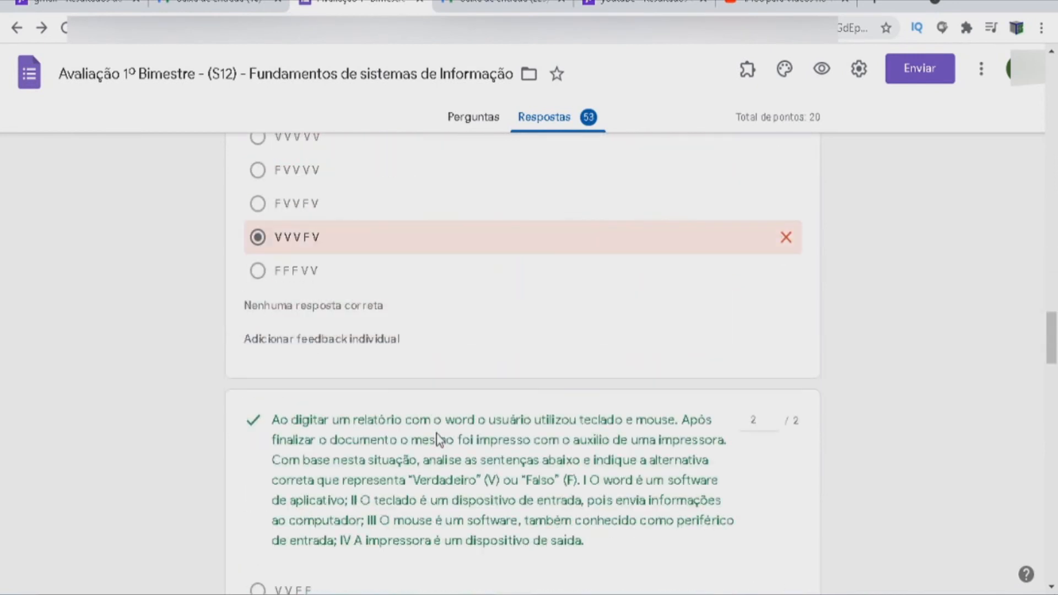
pyautogui.scroll(-9, 366, 350)
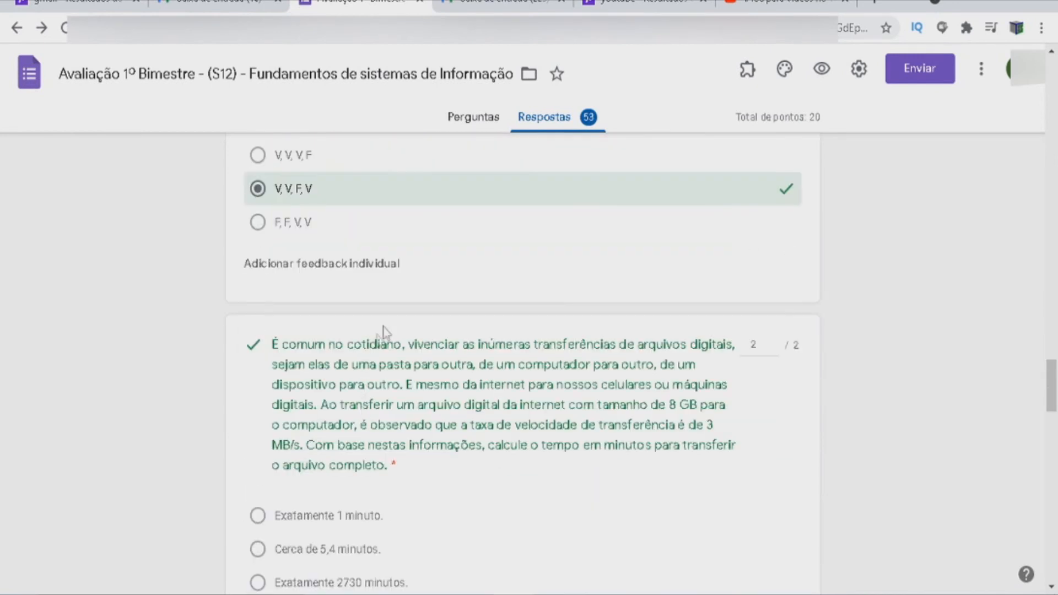
pyautogui.scroll(-6, 407, 312)
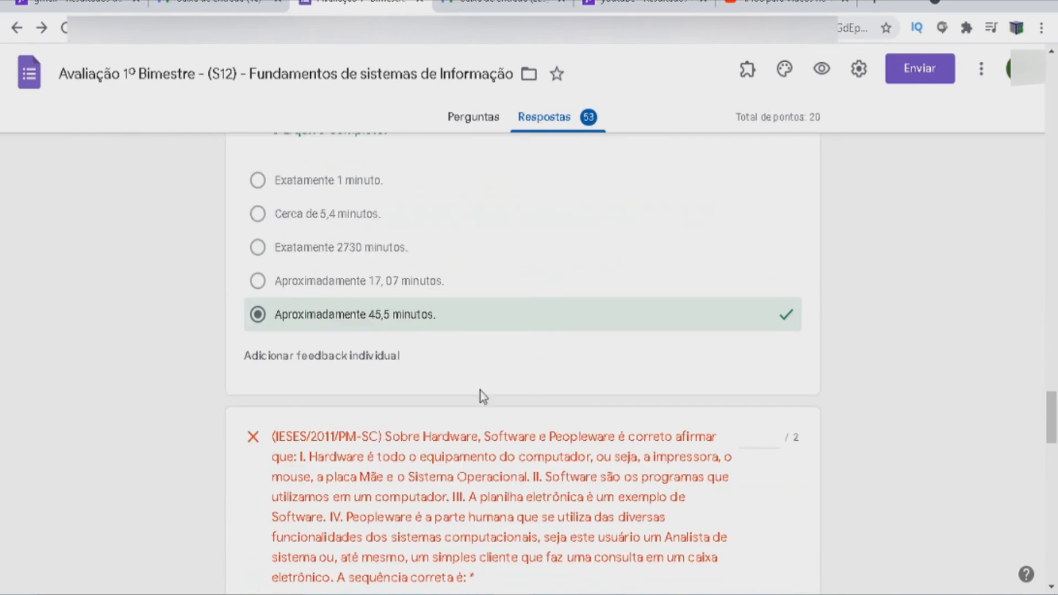
pyautogui.scroll(-3, 480, 391)
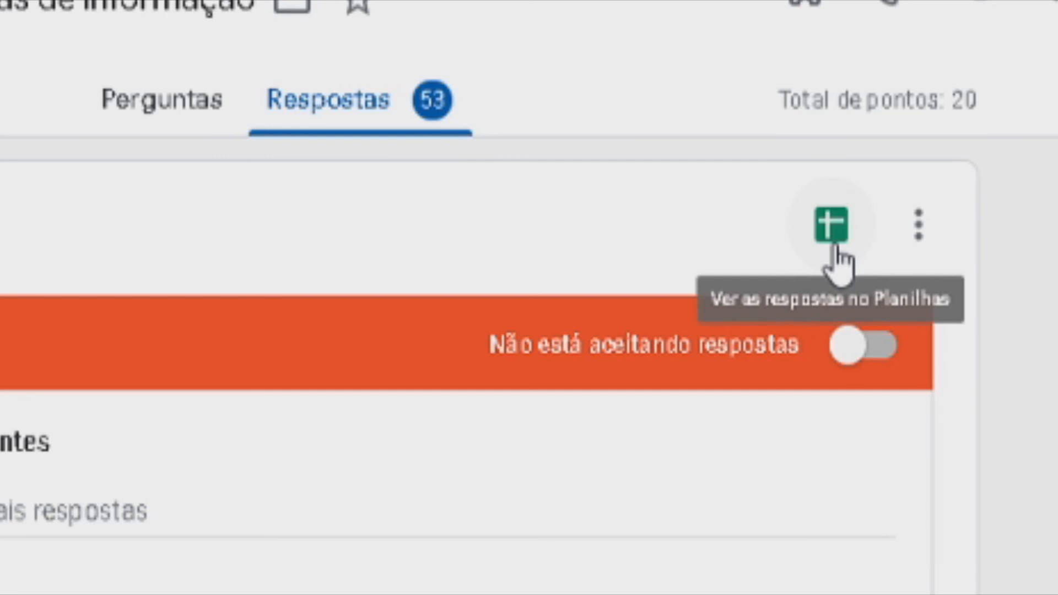
# View the form's responses in Google Sheets and download the spreadsheet as Microsoft Excel (.xlsx).
pyautogui.click(835, 250)
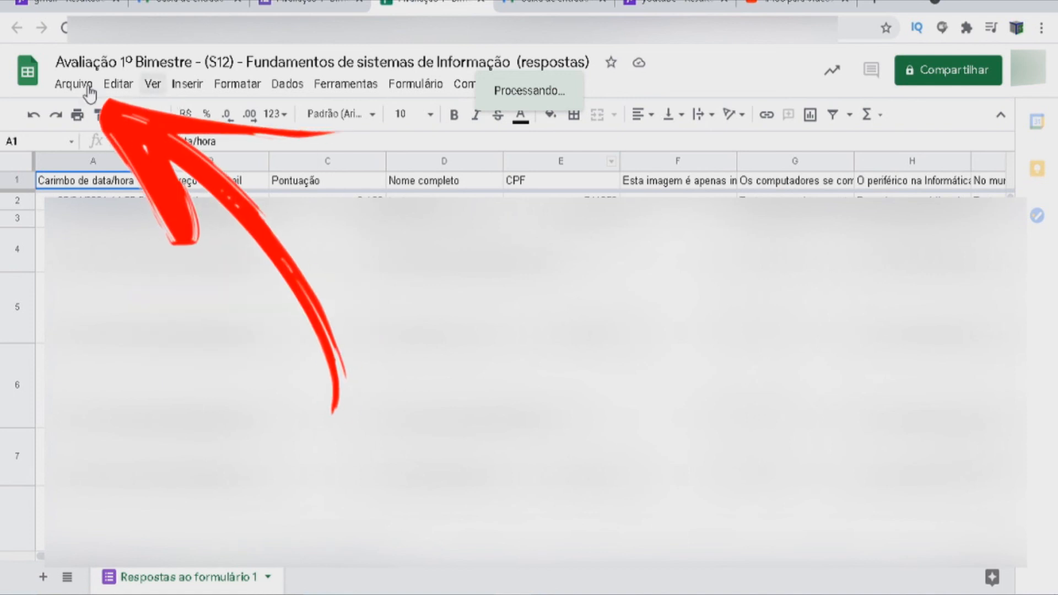
pyautogui.click(73, 83)
pyautogui.moveTo(208, 314)
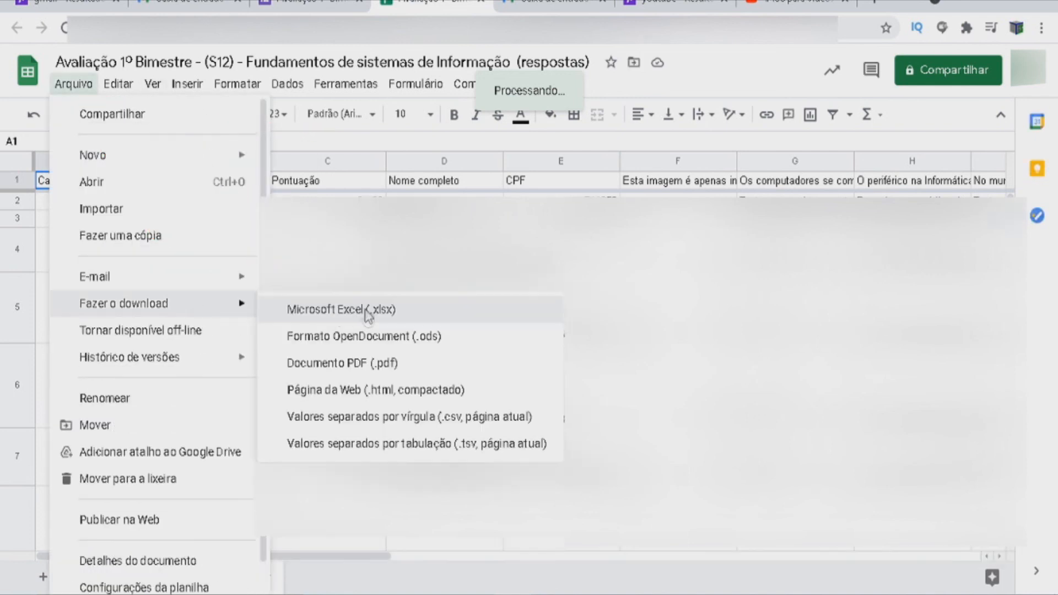
pyautogui.click(394, 314)
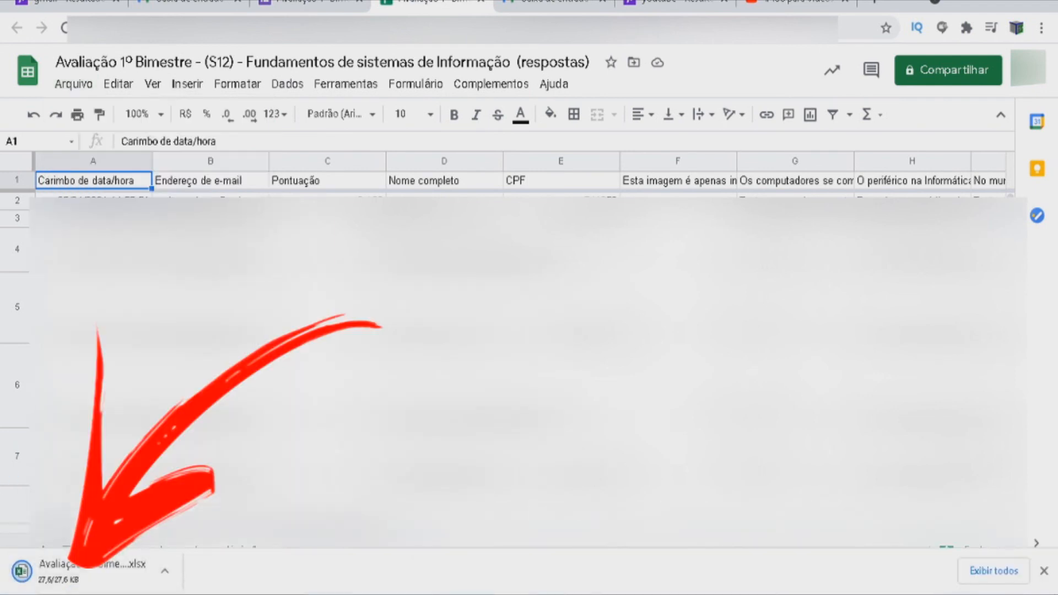